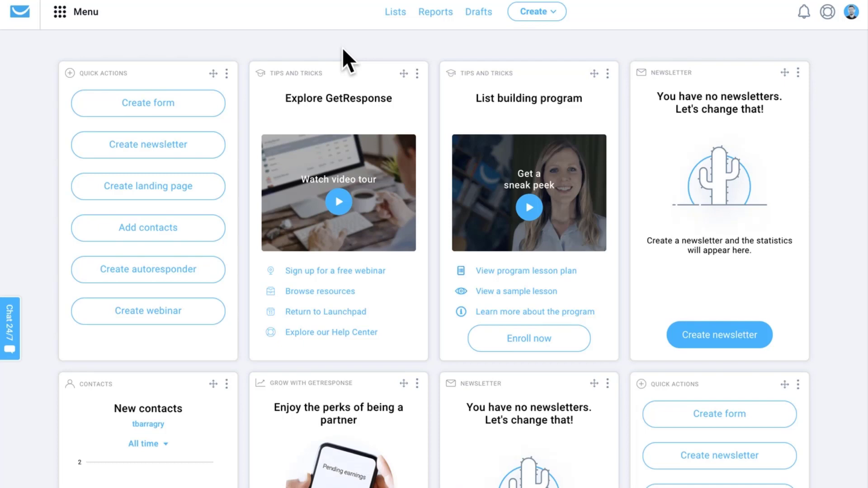
# Go to Lists and show the Custom fields page listing age, favourite_food, origin, tom1 and tom2
pyautogui.click(394, 13)
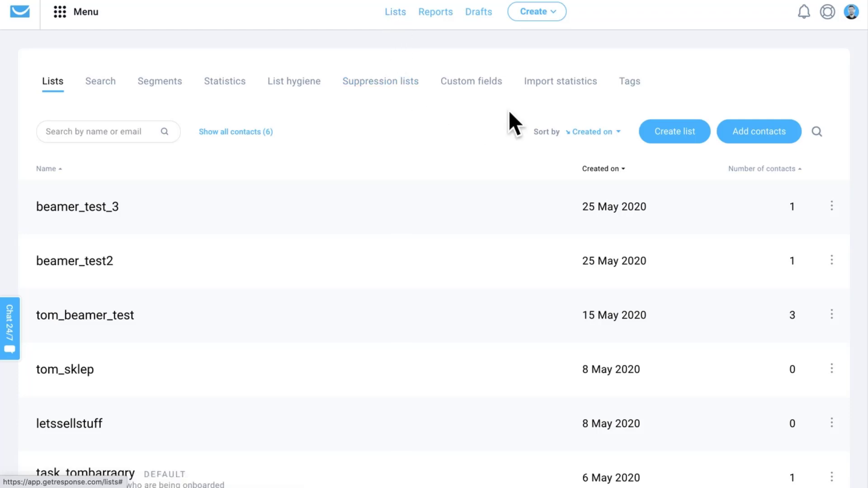
pyautogui.click(479, 83)
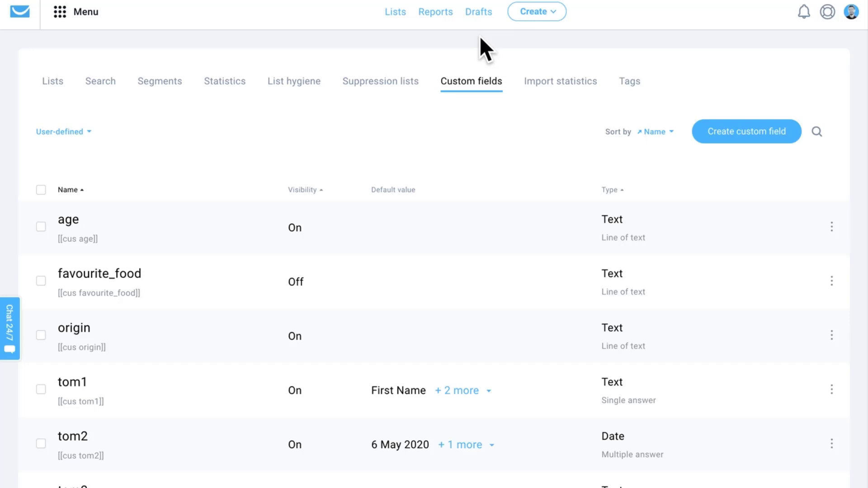
# Set up a new custom field named what_they_wanted with type Text, presented as Line of text
pyautogui.click(738, 141)
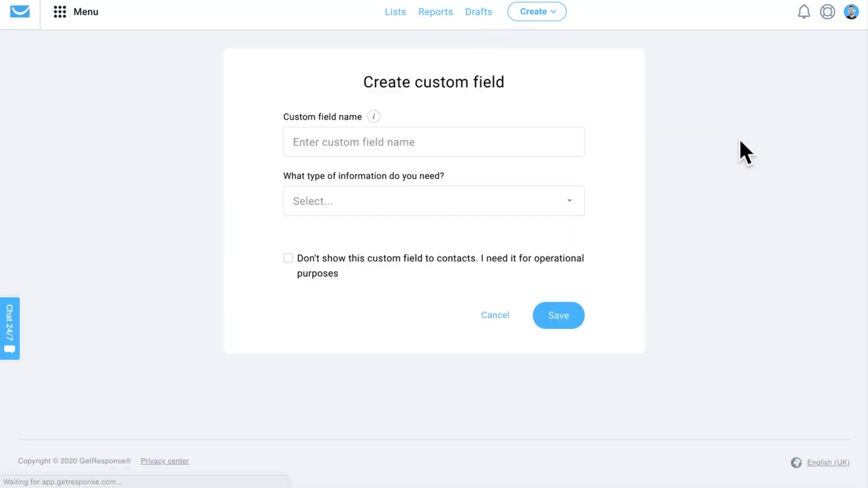
pyautogui.click(409, 139)
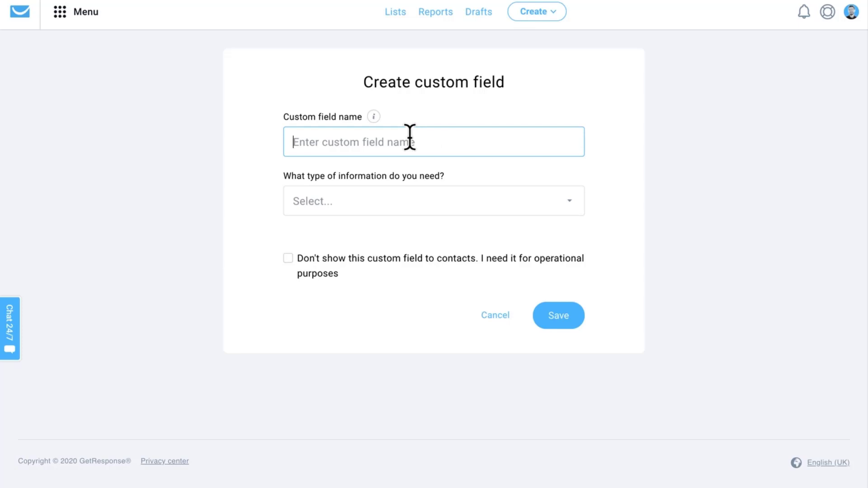
pyautogui.write('what_they_wanted')
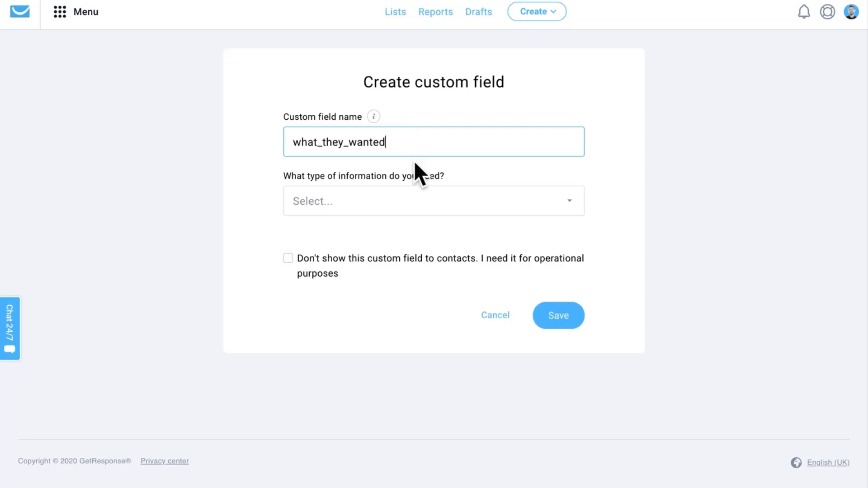
pyautogui.click(409, 203)
pyautogui.scroll(-5, 458, 297)
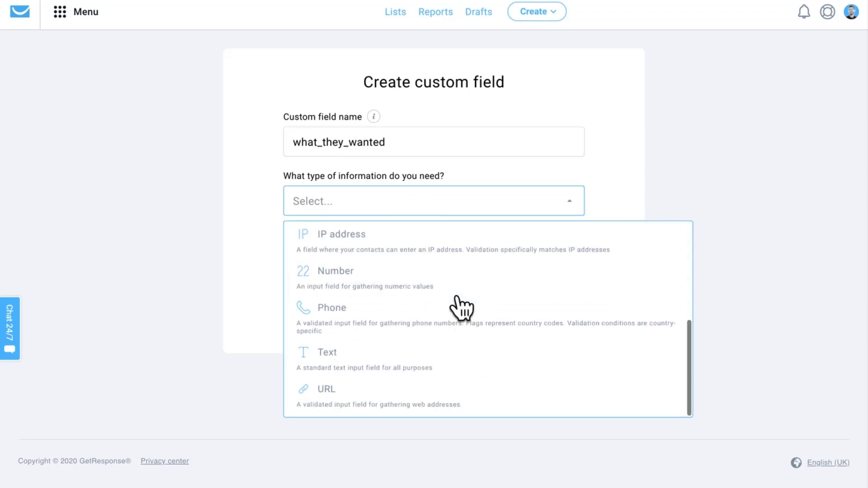
pyautogui.click(412, 367)
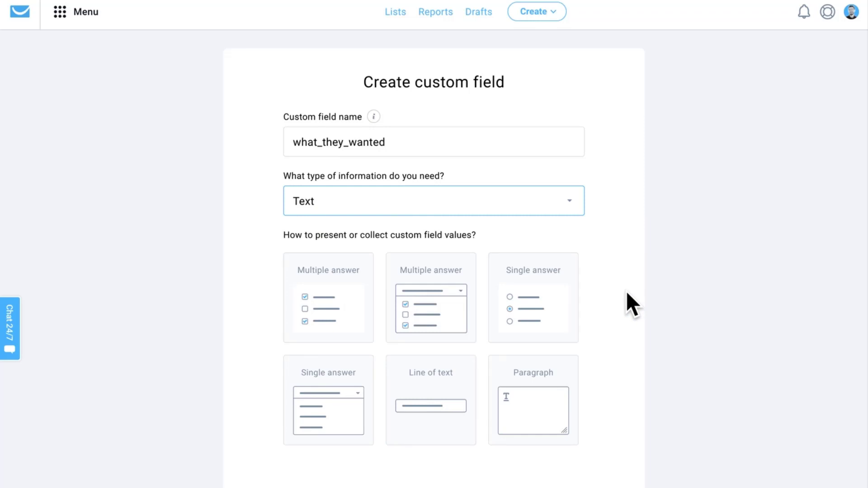
pyautogui.scroll(-1, 625, 291)
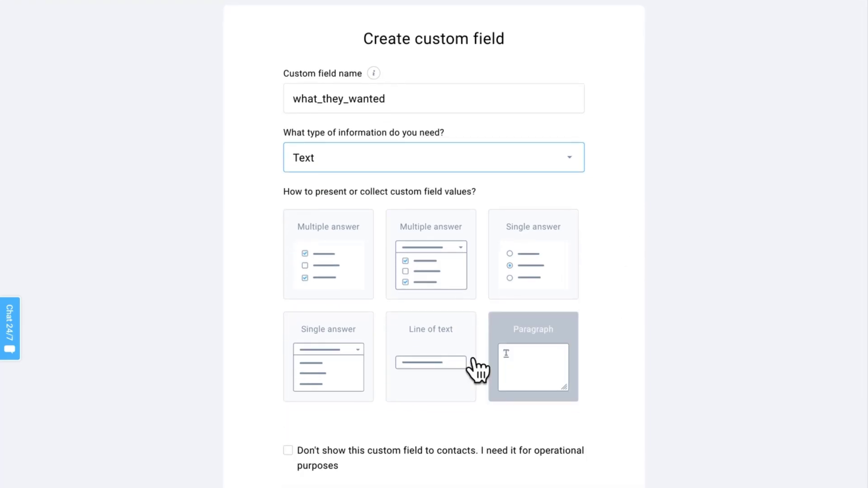
pyautogui.click(416, 365)
pyautogui.scroll(-3, 646, 291)
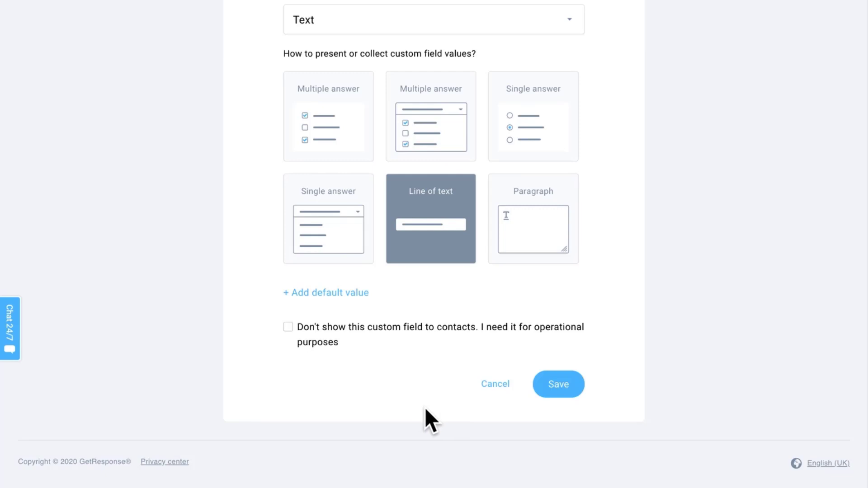
# Save the what_they_wanted field so the Custom fields table reloads
pyautogui.click(563, 391)
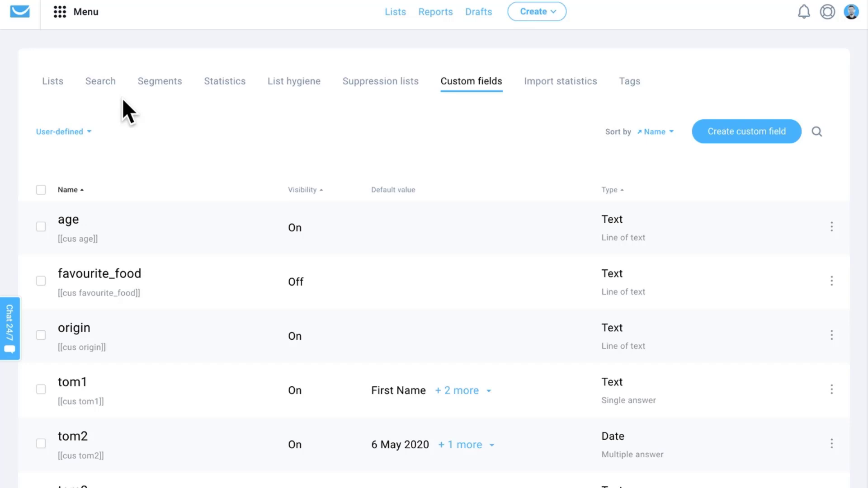
# Open the contact in the default onboarding list and scroll to its custom fields (age 24, gender Male)
pyautogui.click(51, 82)
pyautogui.scroll(-5, 244, 239)
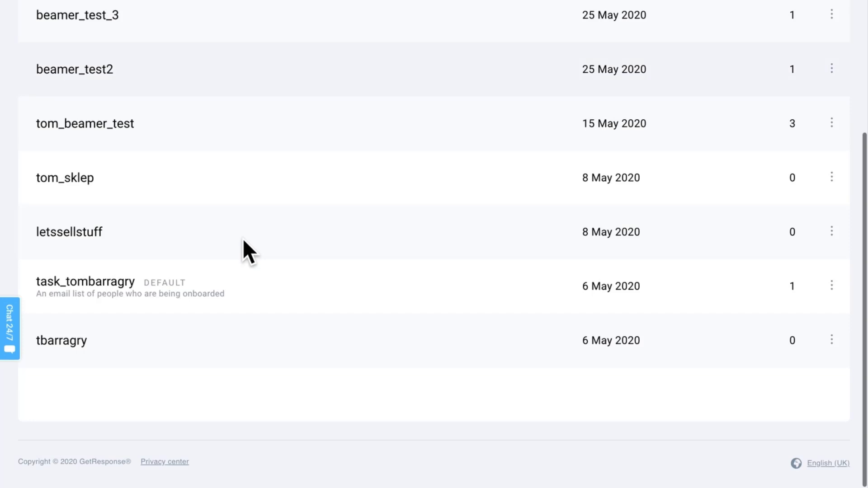
pyautogui.click(103, 289)
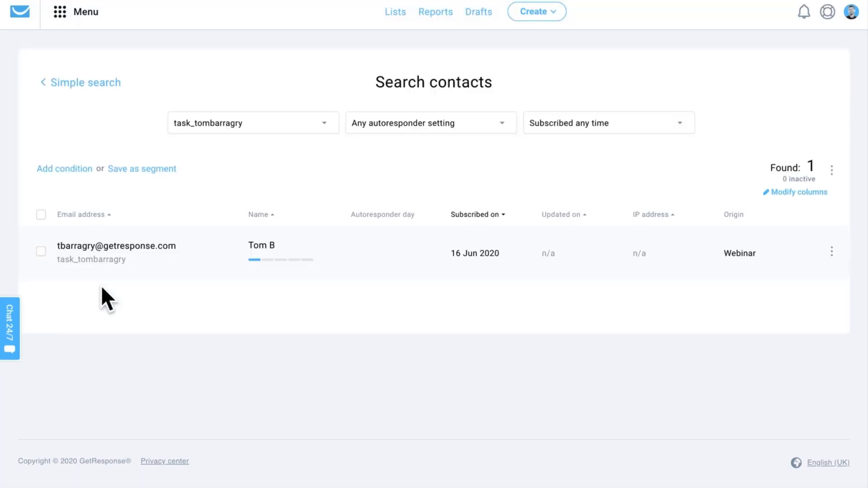
pyautogui.click(116, 251)
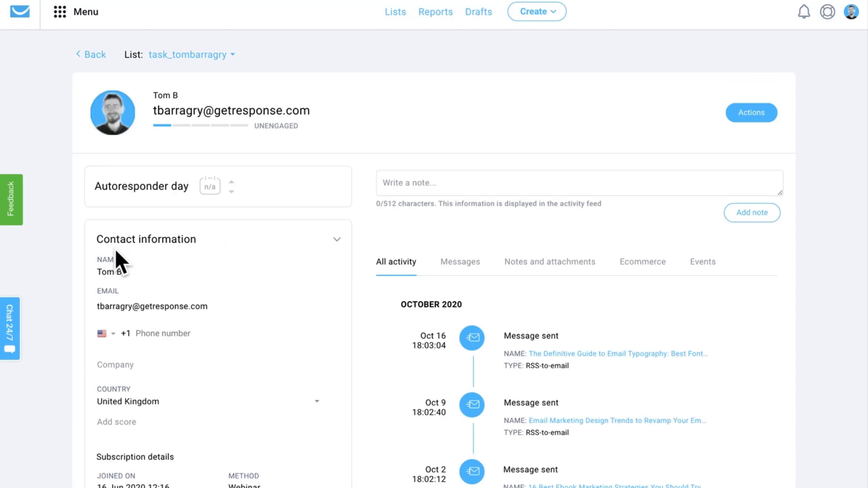
pyautogui.scroll(-5, 359, 217)
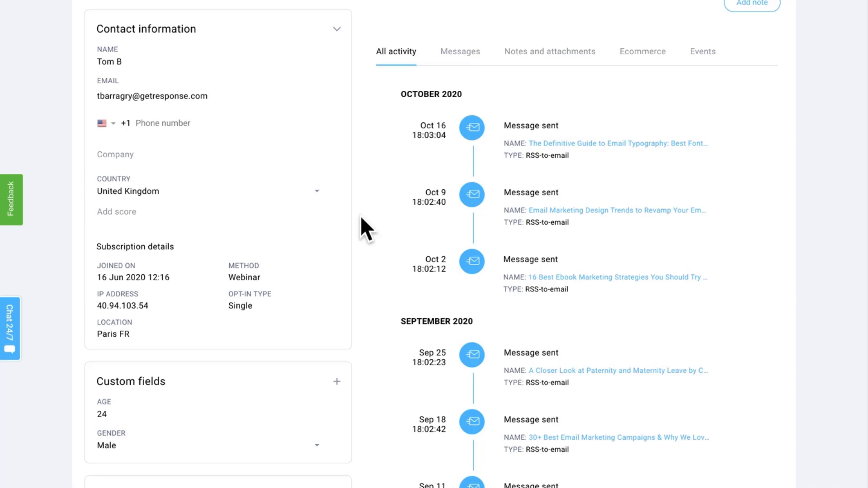
pyautogui.scroll(-2, 361, 217)
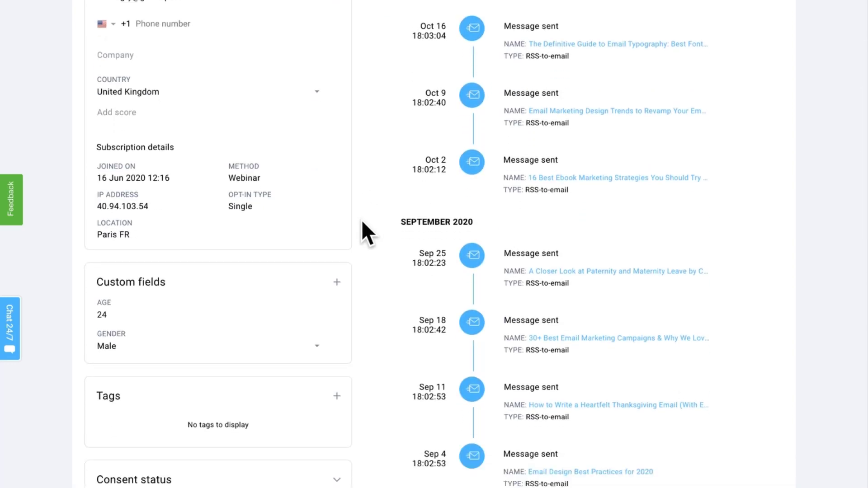
pyautogui.scroll(-1, 362, 220)
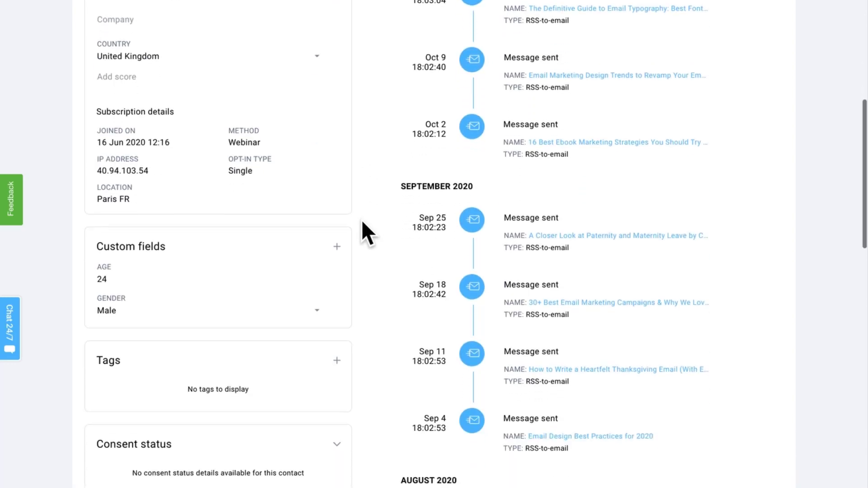
# Add the what_they_wanted field to the contact with the value 'increase sales' and save
pyautogui.click(337, 247)
pyautogui.click(381, 158)
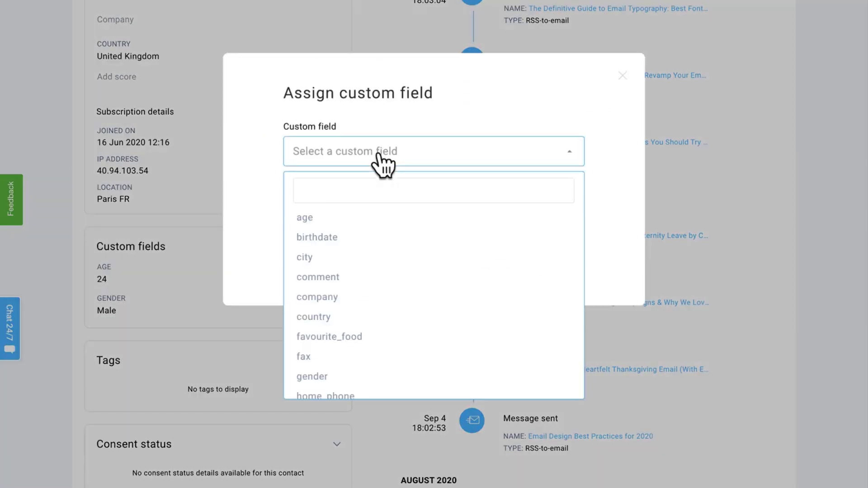
pyautogui.write('what')
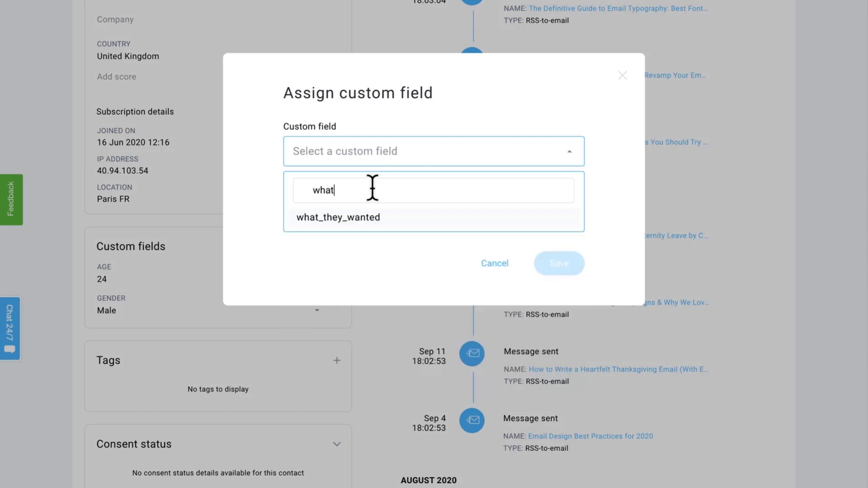
pyautogui.click(369, 218)
pyautogui.click(370, 213)
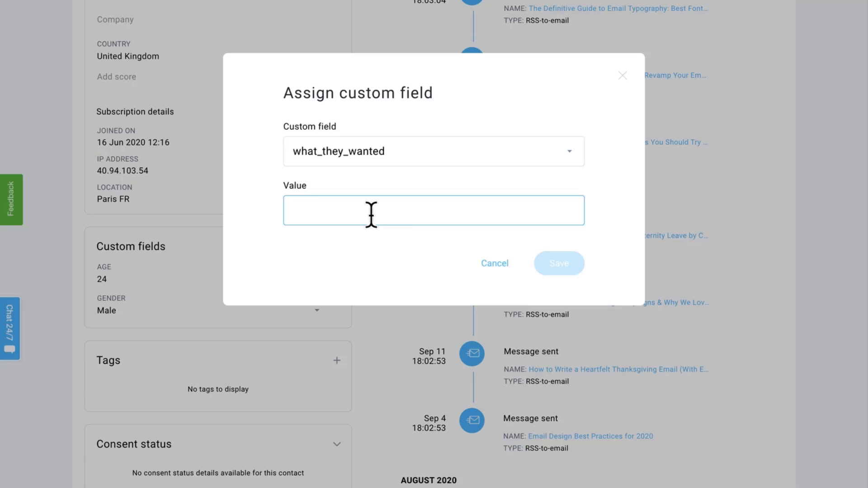
pyautogui.write('increa')
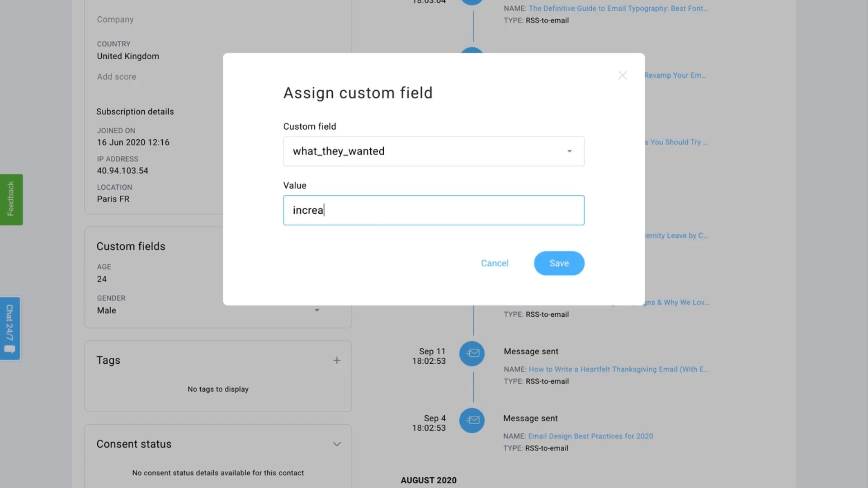
pyautogui.write('se sales')
pyautogui.click(565, 271)
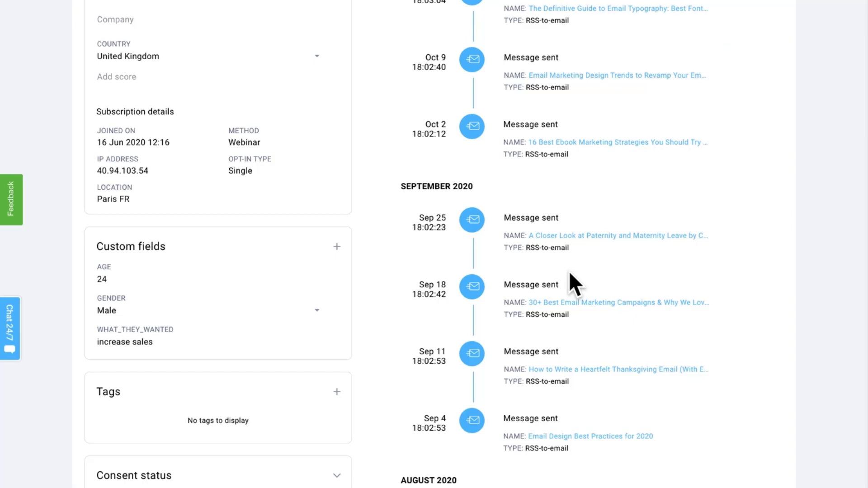
pyautogui.scroll(8, 556, 235)
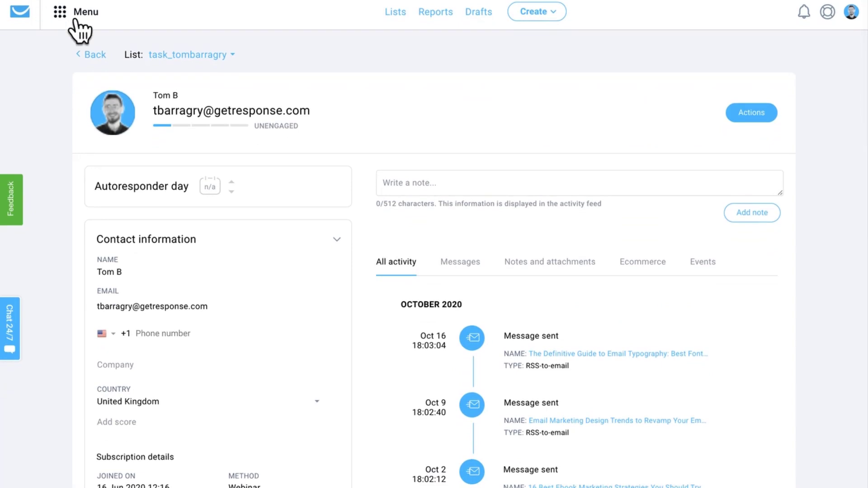
# Create a new newsletter in Email marketing named 'Custom field'
pyautogui.click(74, 21)
pyautogui.click(59, 75)
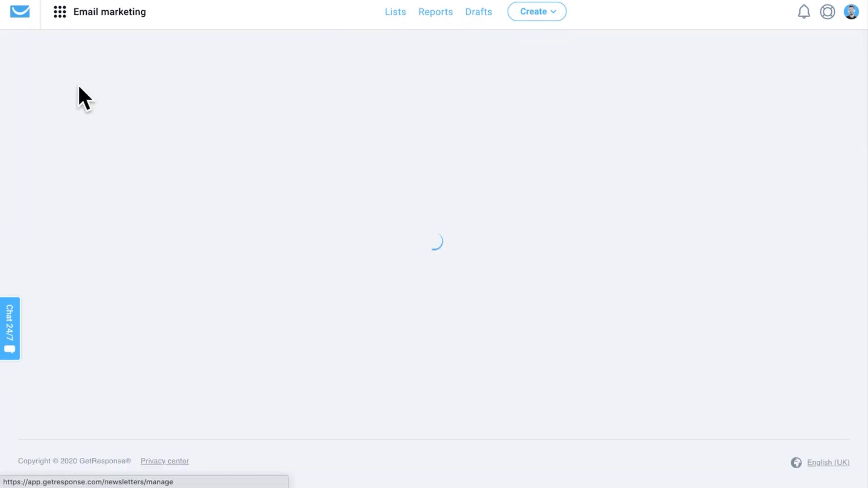
pyautogui.click(736, 149)
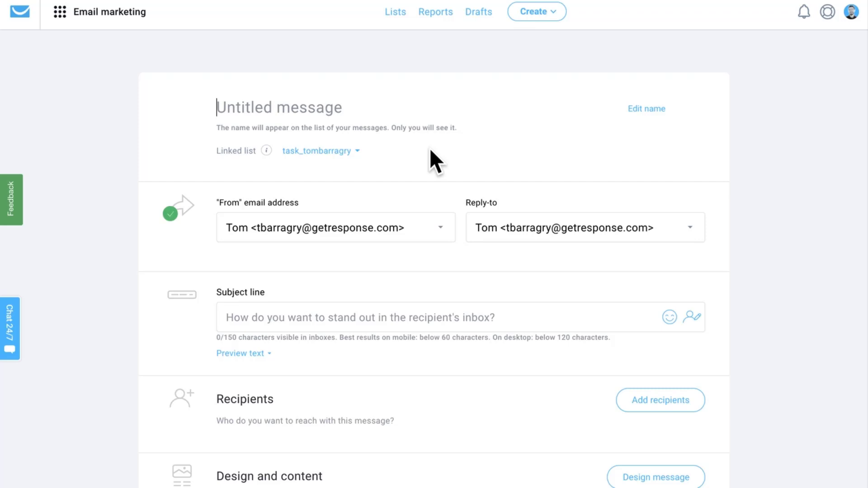
pyautogui.write('Custom field')
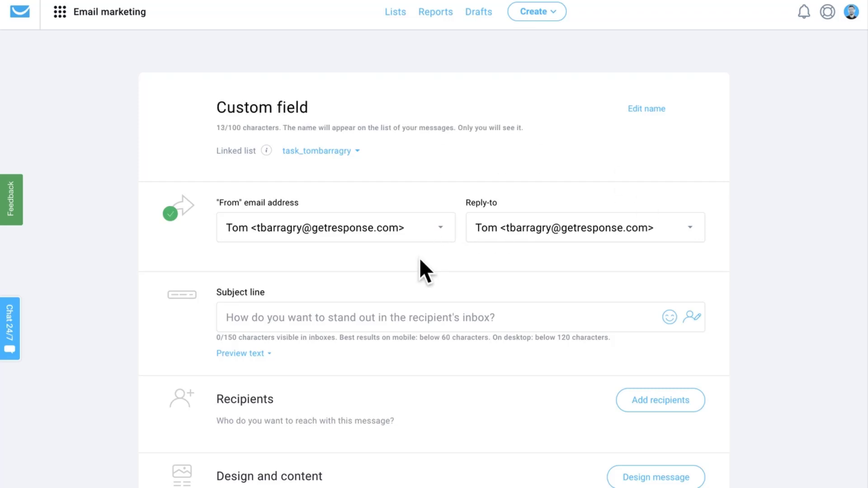
# Write the subject line 'Hello [[firstname]] check out this offer!' using the firstname personalization field
pyautogui.click(325, 316)
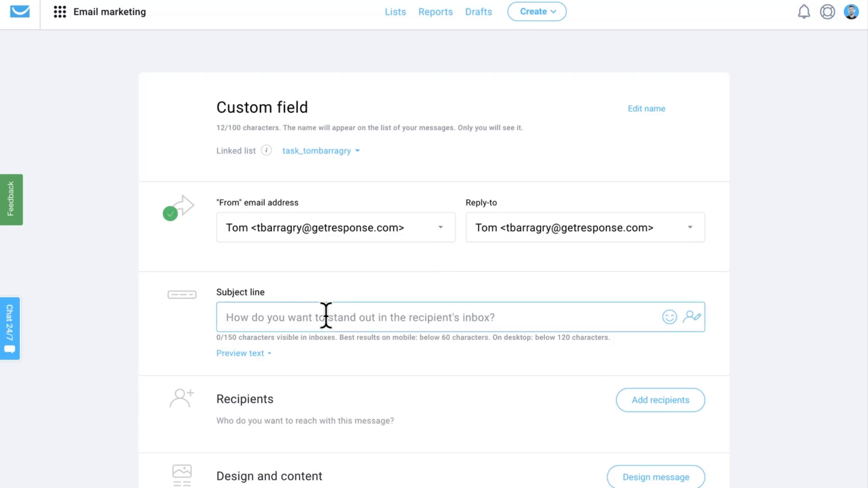
pyautogui.write('H')
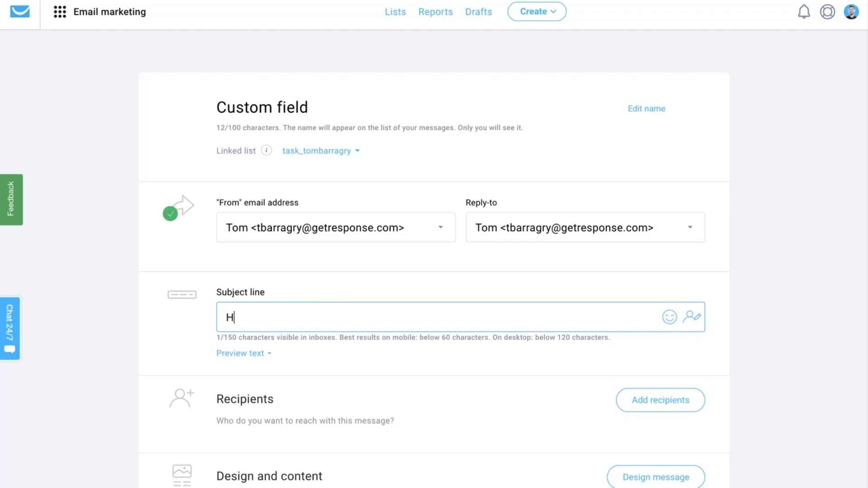
pyautogui.write('ello')
pyautogui.click(688, 322)
pyautogui.scroll(-5, 626, 364)
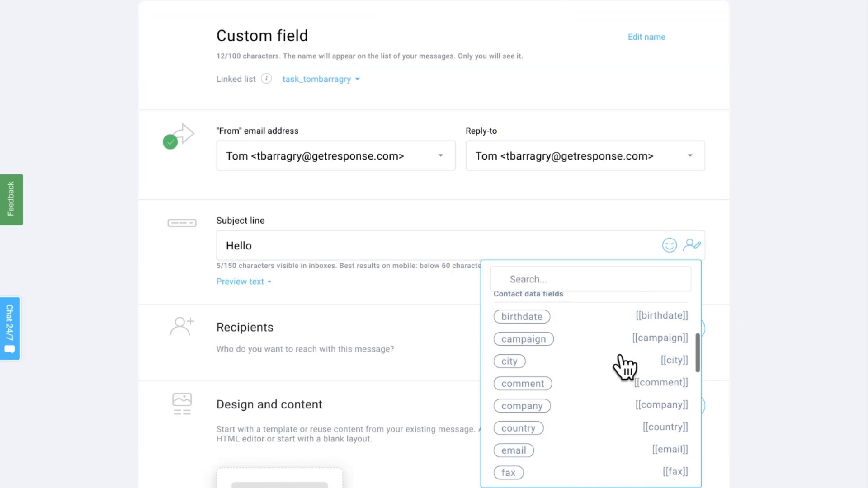
pyautogui.scroll(-4, 620, 360)
pyautogui.click(597, 399)
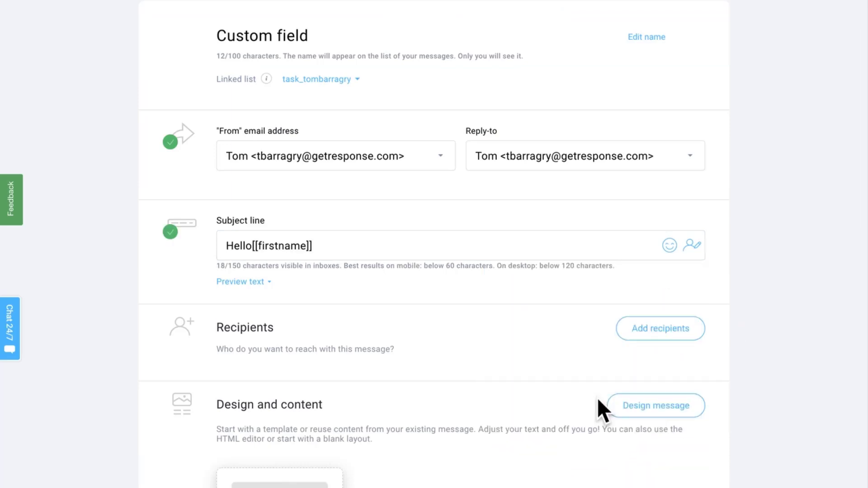
pyautogui.click(251, 246)
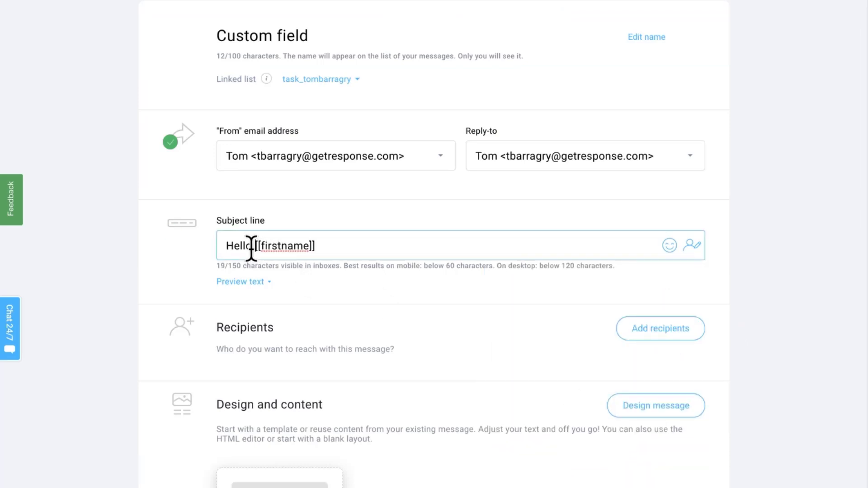
pyautogui.click(326, 245)
pyautogui.write('check out this offer!')
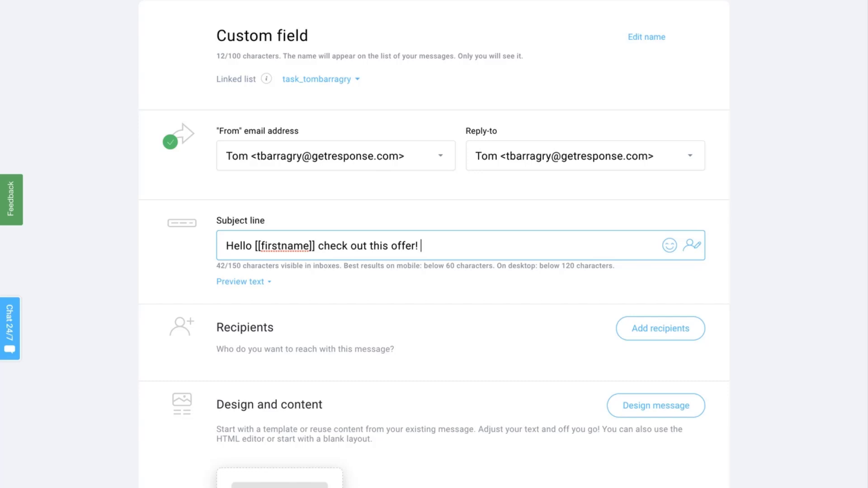
pyautogui.click(455, 343)
# Proceed to Design message and load the predesigned 'Share your hard work' template
pyautogui.scroll(-3, 455, 343)
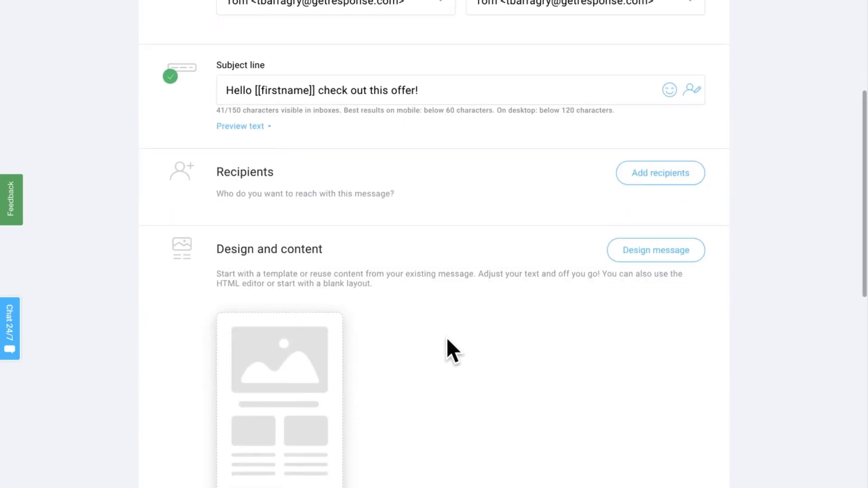
pyautogui.click(642, 257)
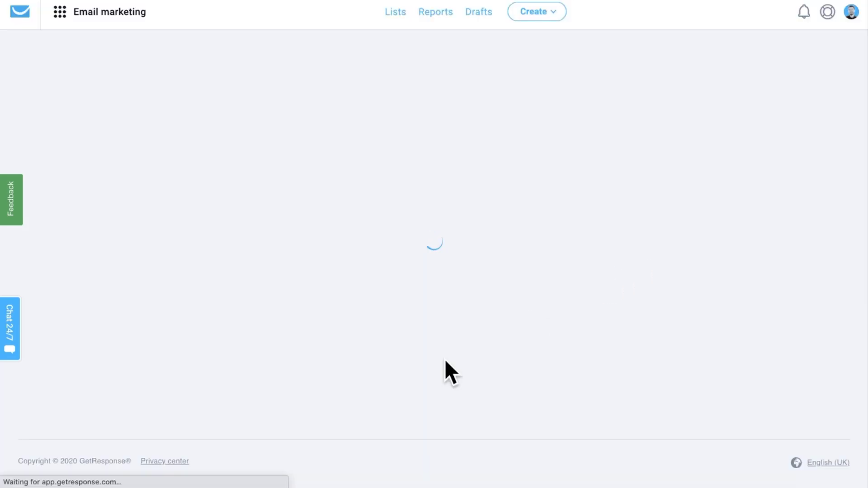
pyautogui.moveTo(300, 330)
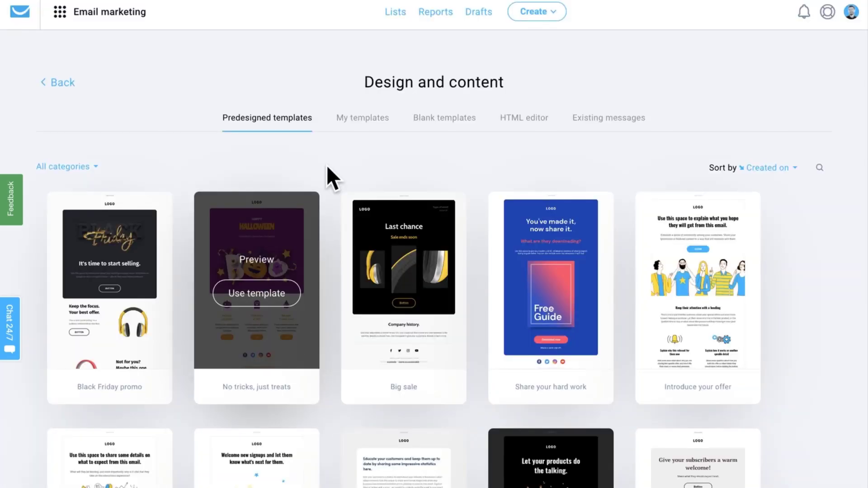
pyautogui.click(556, 302)
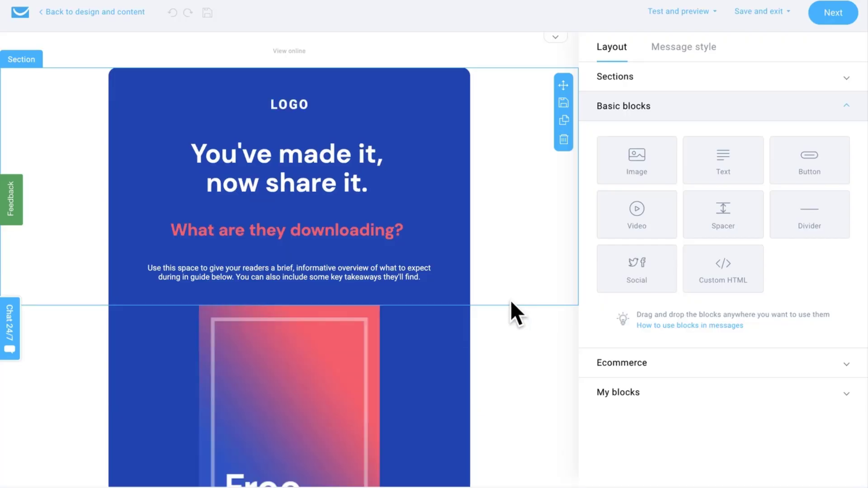
# Replace the main heading with 'Hey' followed by the firstname personalization field
pyautogui.click(376, 180)
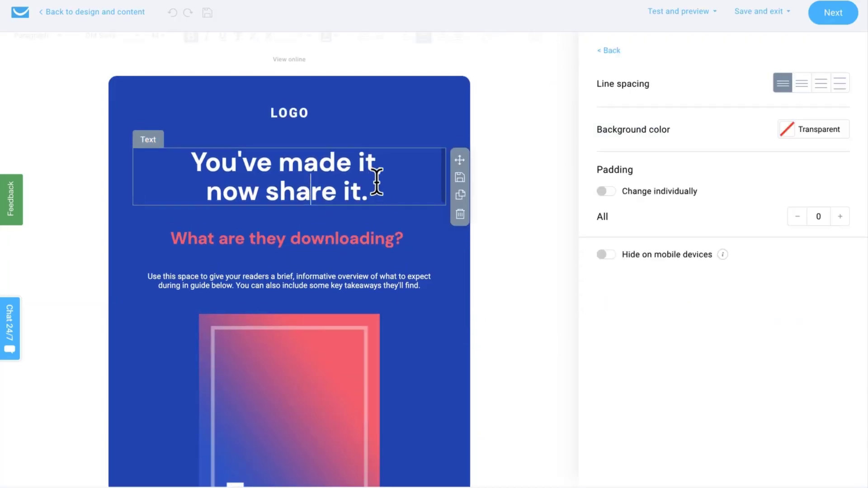
pyautogui.moveTo(376, 199); pyautogui.dragTo(196, 178)
pyautogui.press('BackSpace')
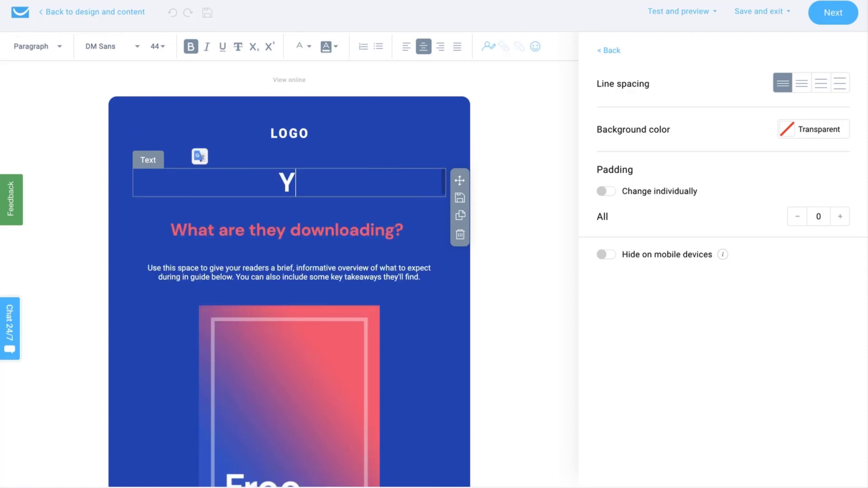
pyautogui.hotkey('ctrl', 'a')
pyautogui.write('Hey')
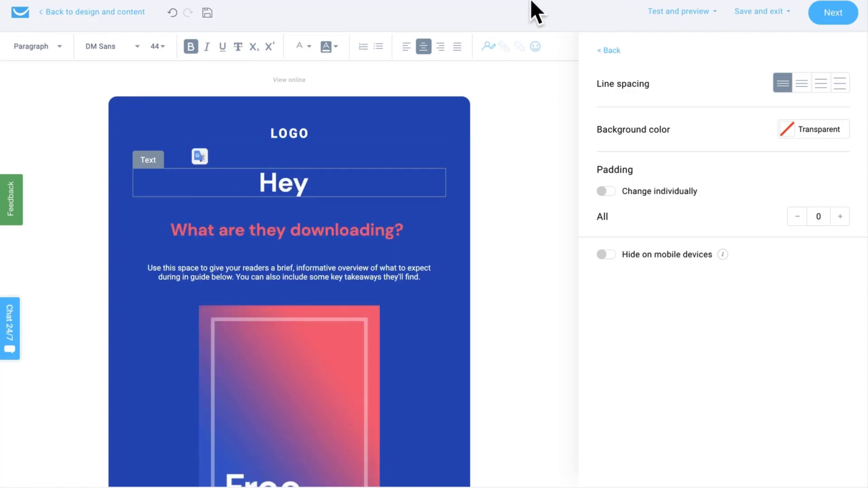
pyautogui.click(486, 47)
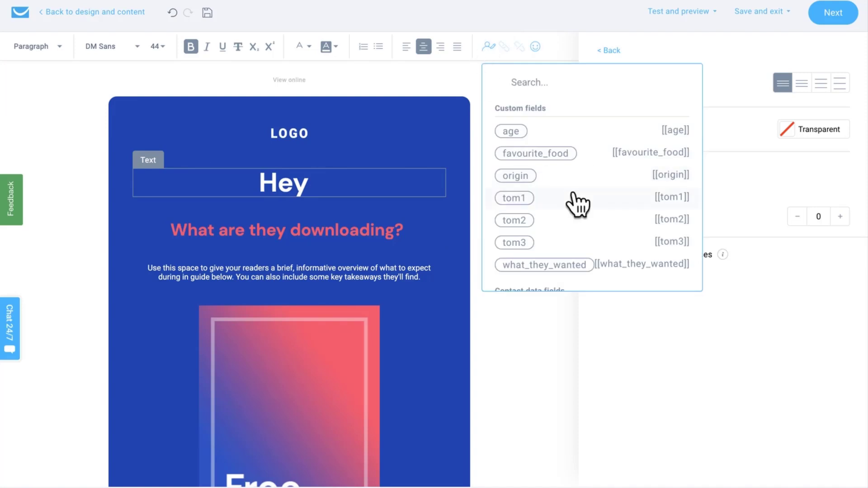
pyautogui.scroll(-5, 583, 204)
pyautogui.scroll(-2, 591, 194)
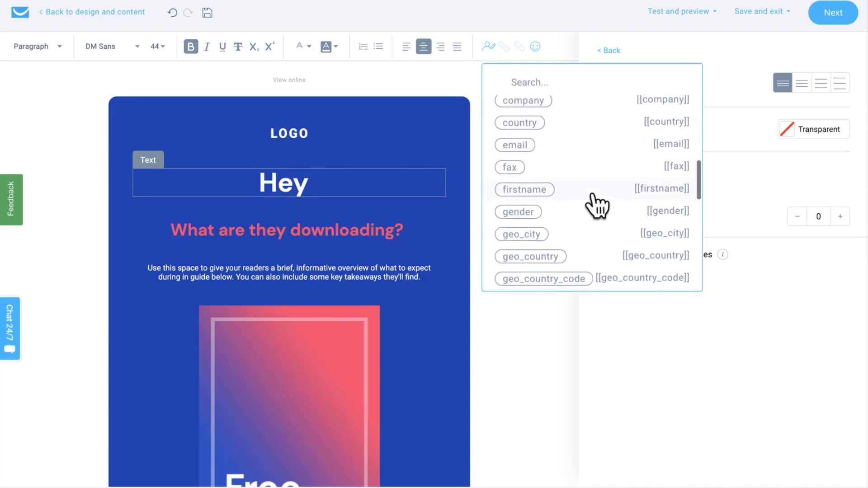
pyautogui.click(589, 191)
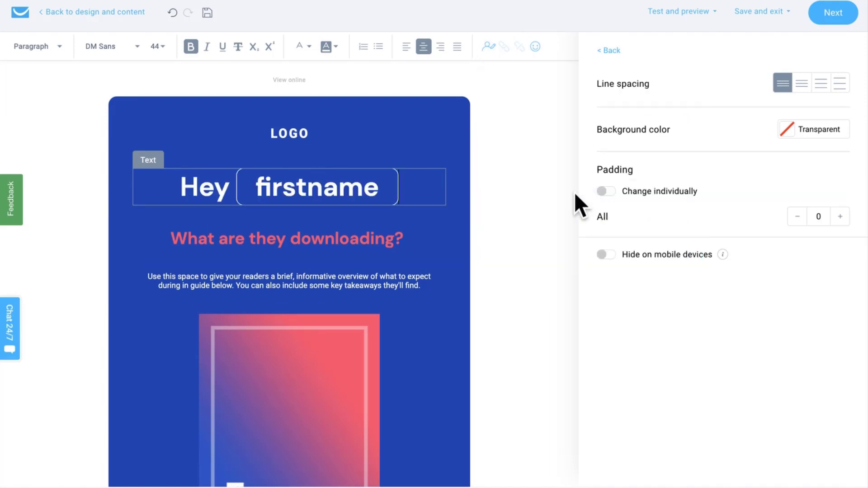
# Change the subheading to 'I can't wait to help you' plus the what_they_wanted field
pyautogui.tripleClick(333, 238)
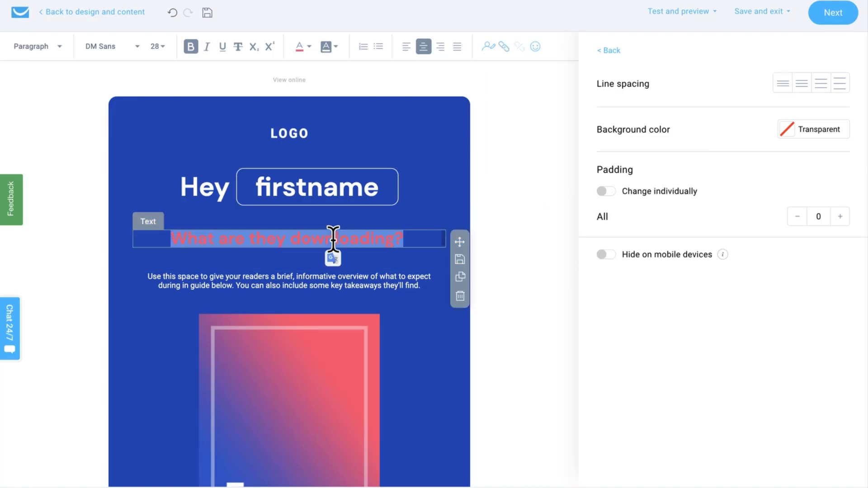
pyautogui.write("I can't wait to ")
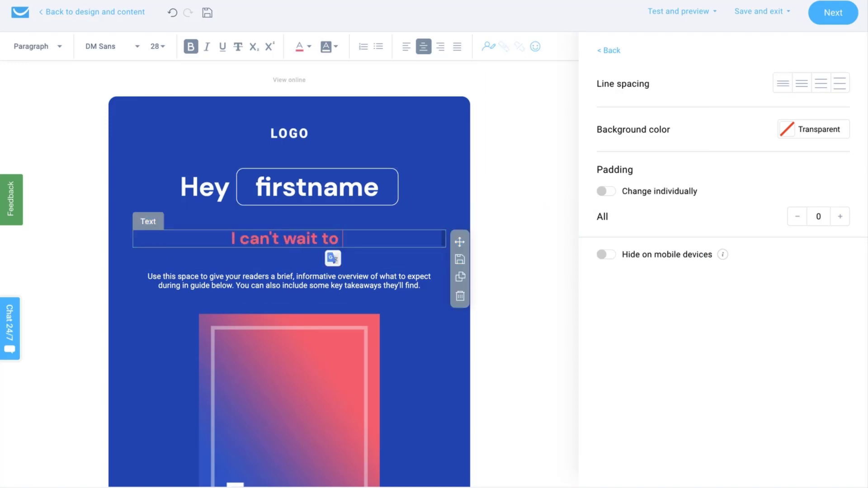
pyautogui.write('help you')
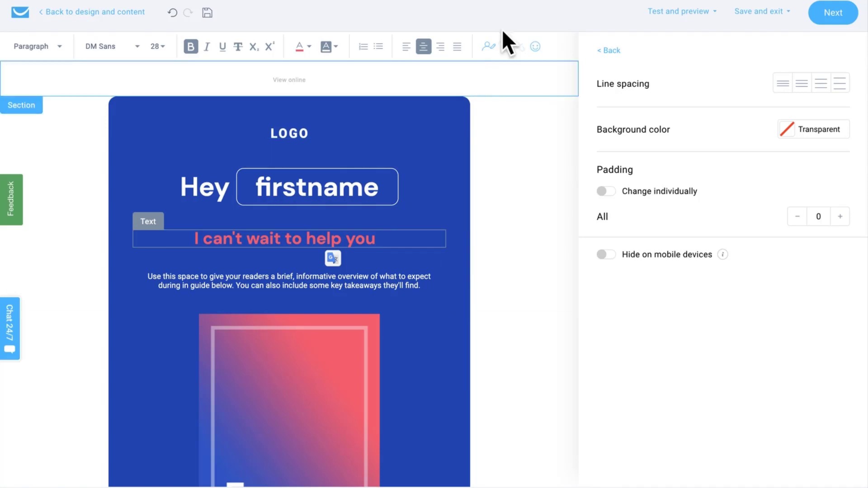
pyautogui.click(484, 44)
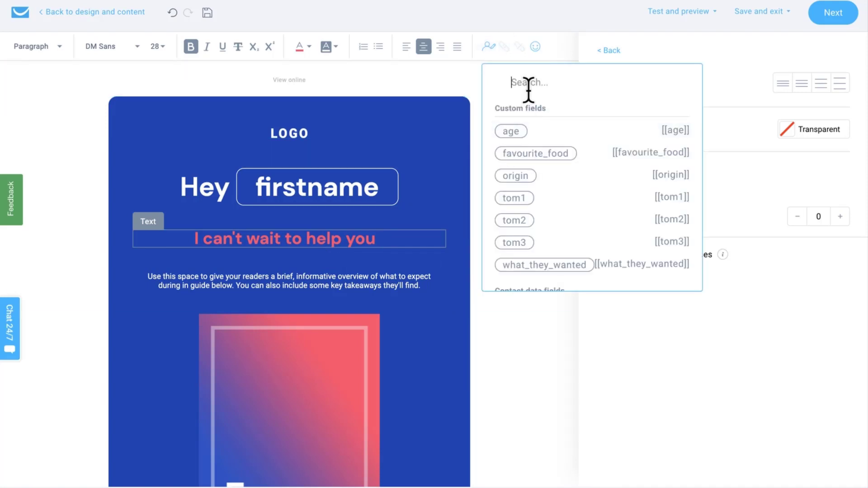
pyautogui.write('what')
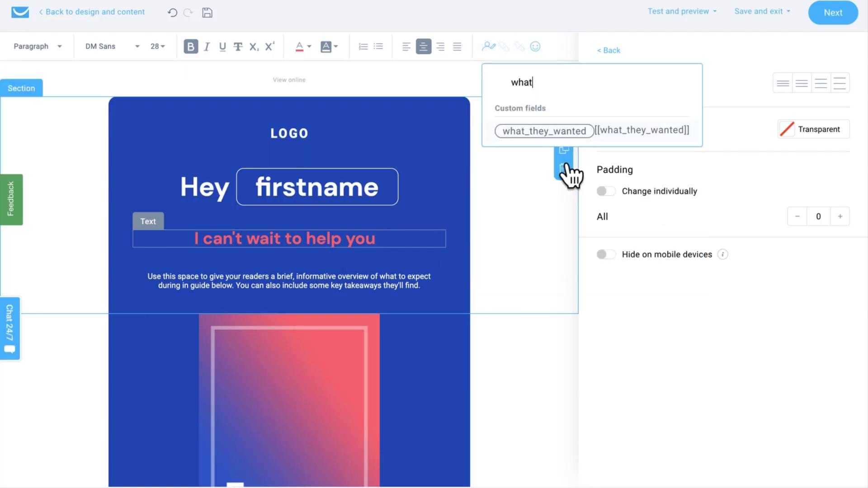
pyautogui.click(556, 132)
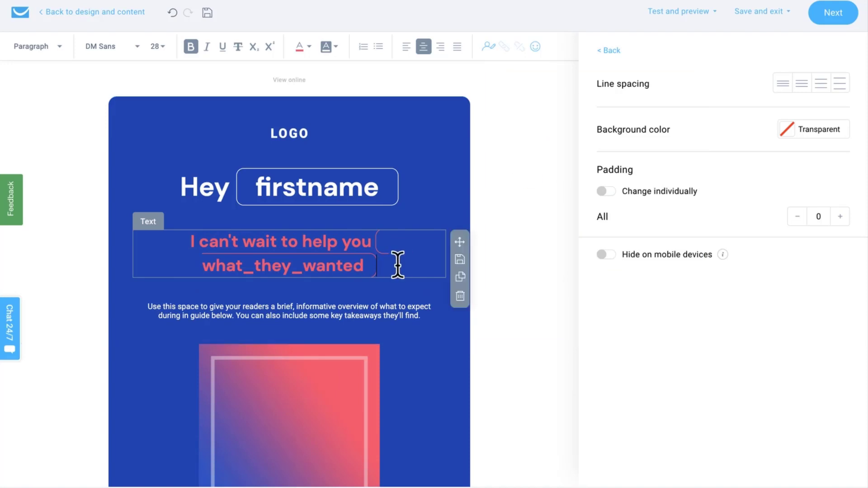